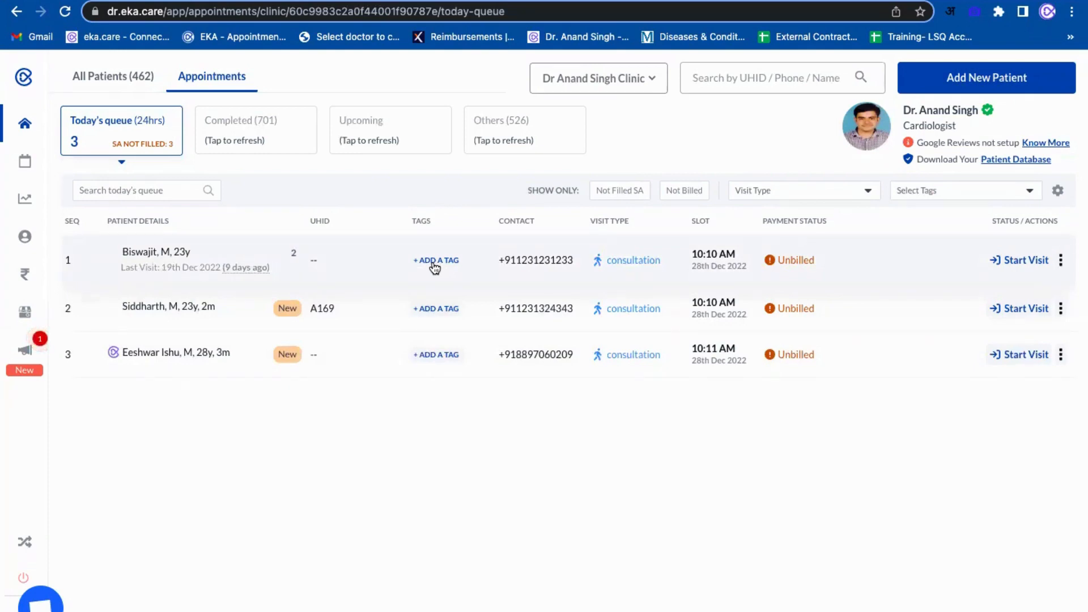
# View the form for creating a custom tag from the first queued patient's tag options, then dismiss it.
pyautogui.click(434, 262)
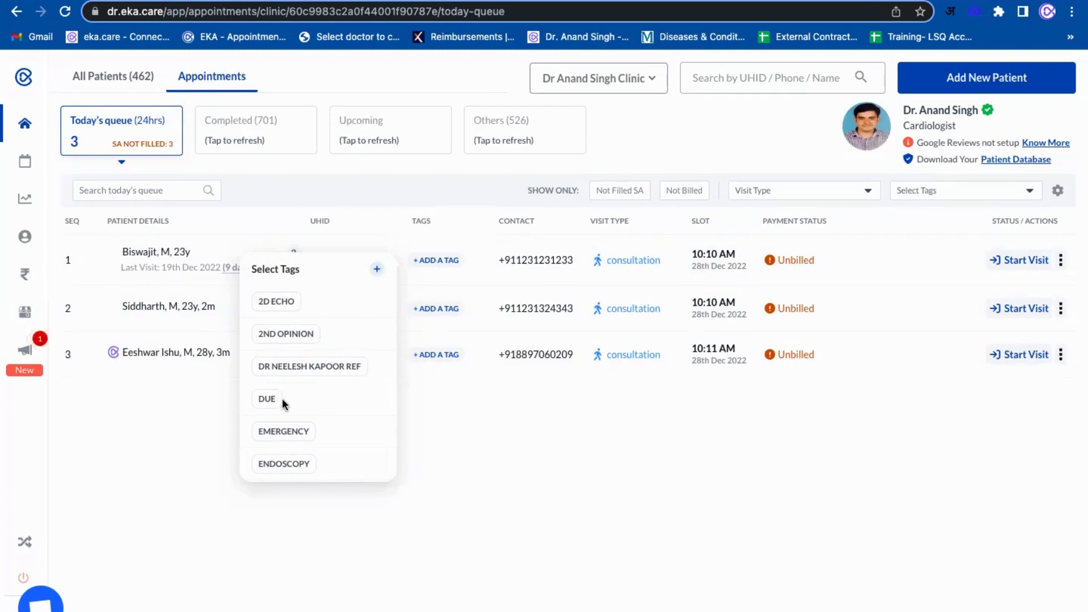
pyautogui.scroll(-2, 335, 425)
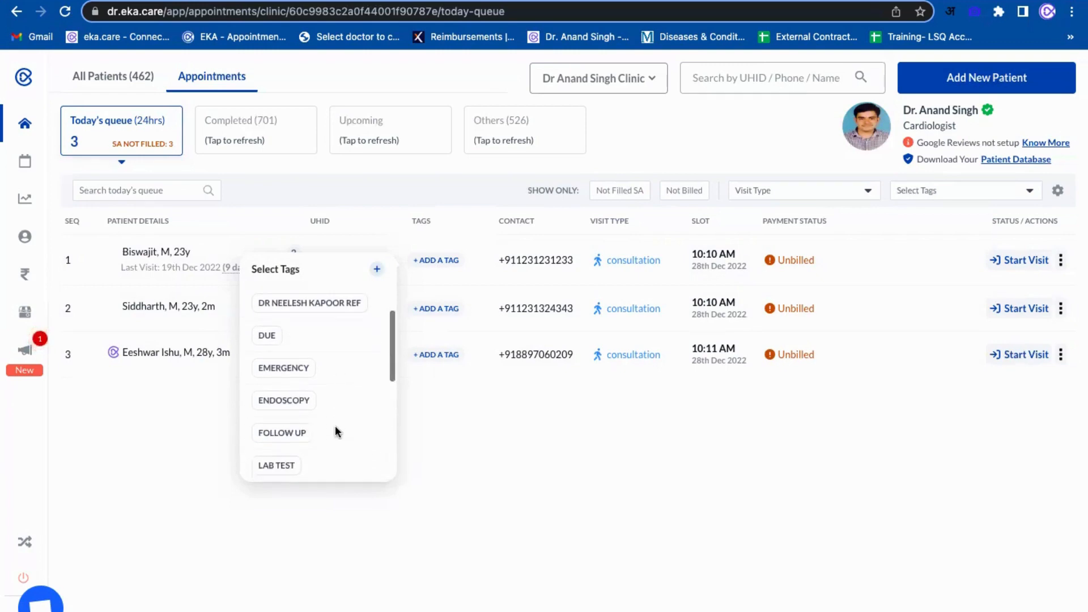
pyautogui.click(377, 269)
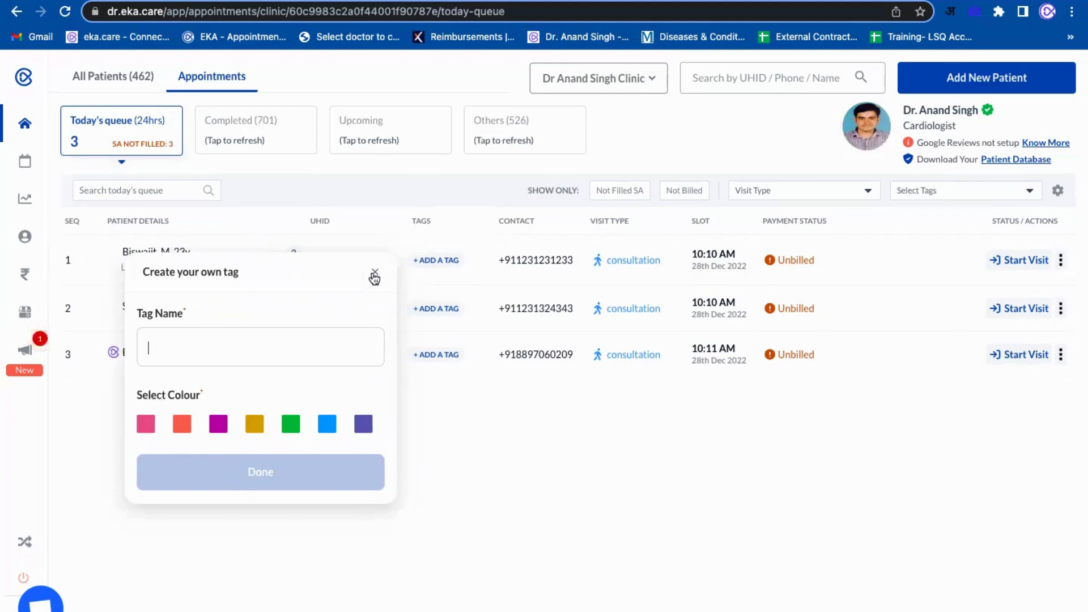
pyautogui.click(375, 277)
# Assign the FOLLOW UP tag to the first patient in today's queue.
pyautogui.scroll(-2, 324, 363)
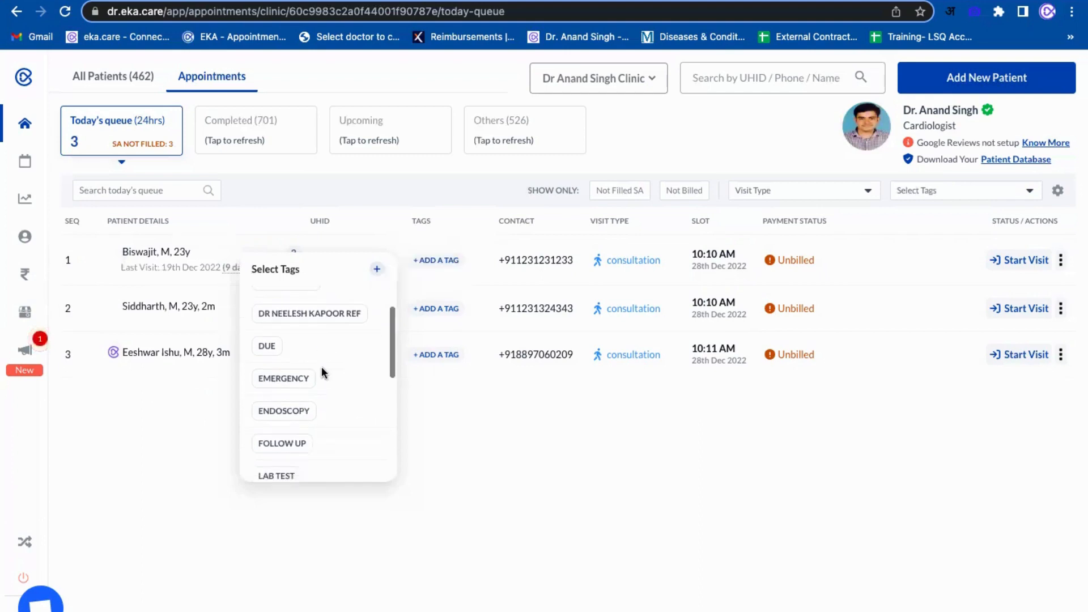
pyautogui.scroll(-5, 321, 368)
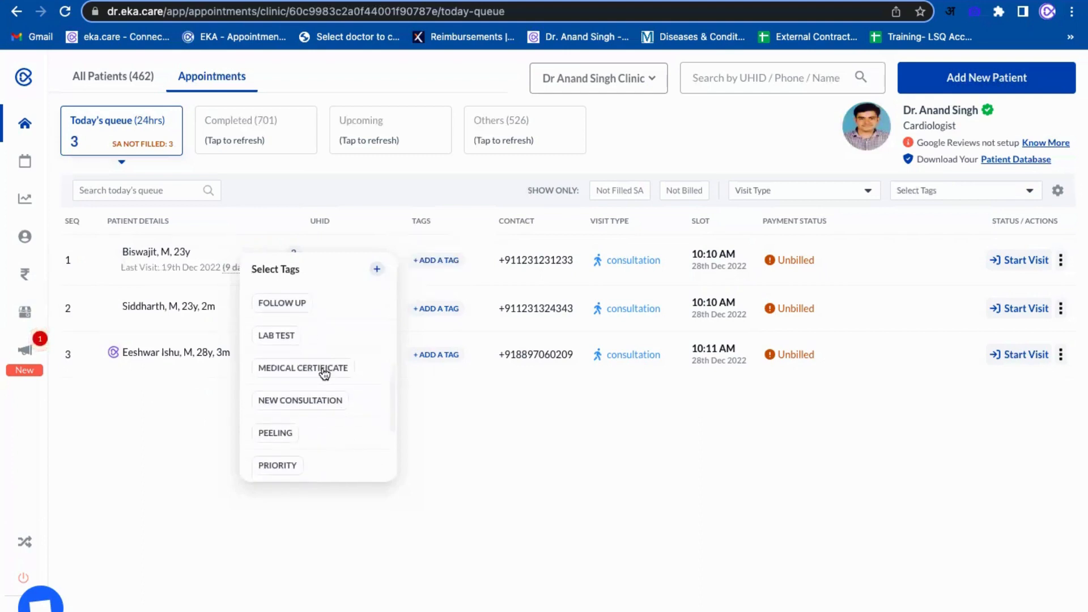
pyautogui.scroll(-3, 323, 370)
pyautogui.scroll(10, 322, 369)
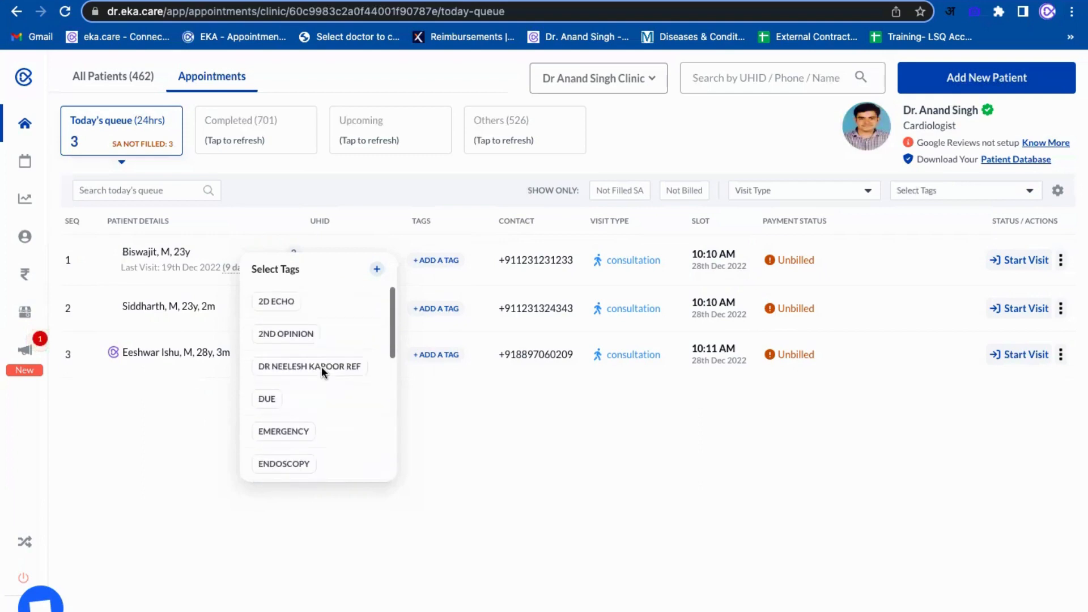
pyautogui.scroll(-3, 321, 366)
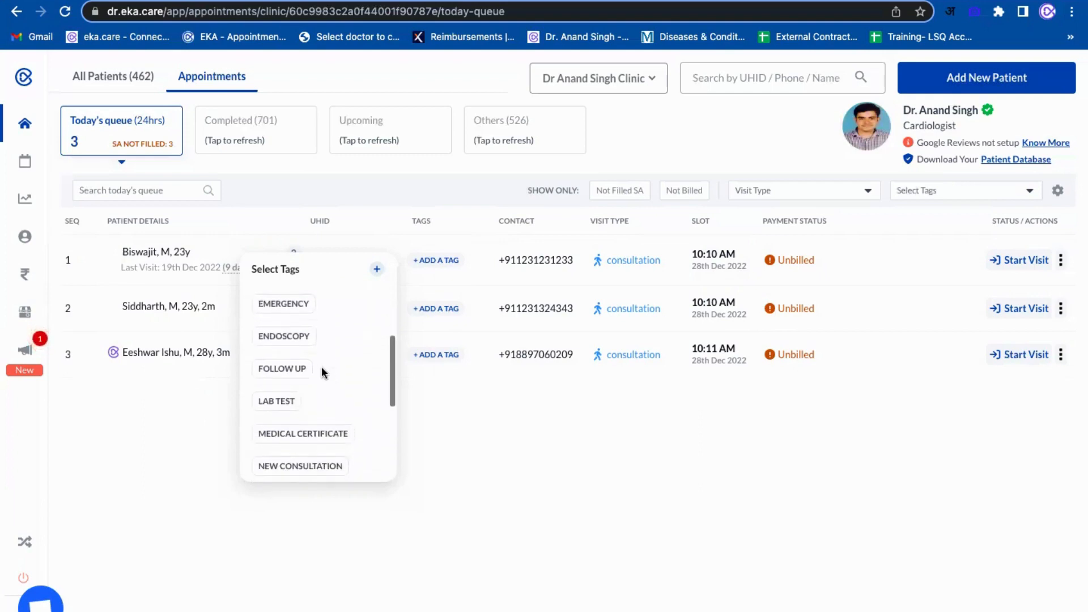
pyautogui.click(275, 372)
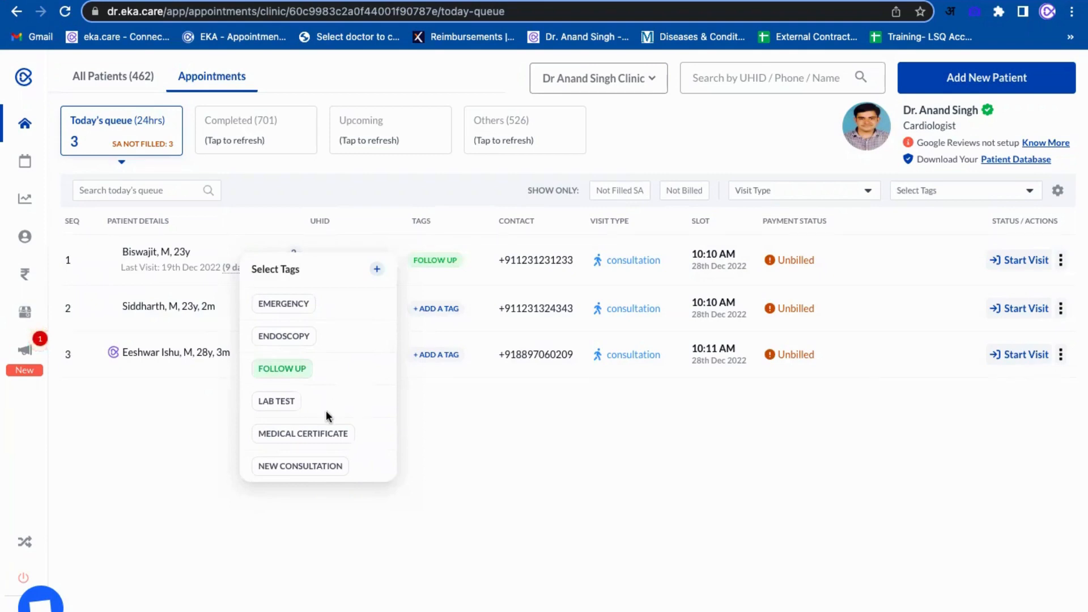
# Add TO SHOW REPORT as a second tag for the first patient and close the tag list.
pyautogui.scroll(-3, 326, 411)
pyautogui.scroll(-2, 326, 410)
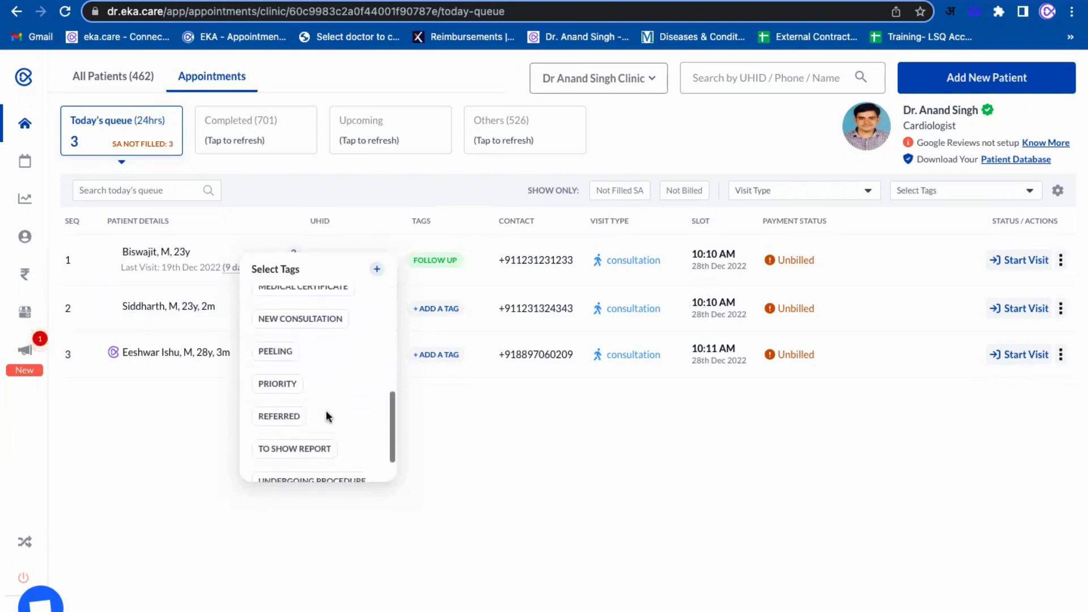
pyautogui.click(301, 442)
pyautogui.click(433, 433)
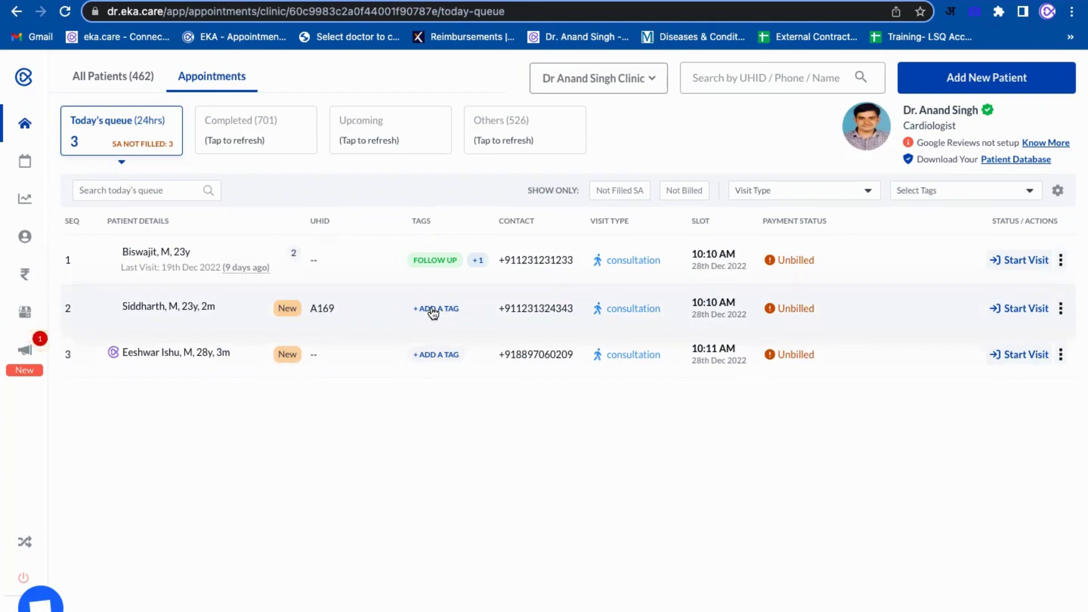
# Tag the second patient in today's queue with URGENT BASIS and the doctor's referral (REF) tag.
pyautogui.click(433, 313)
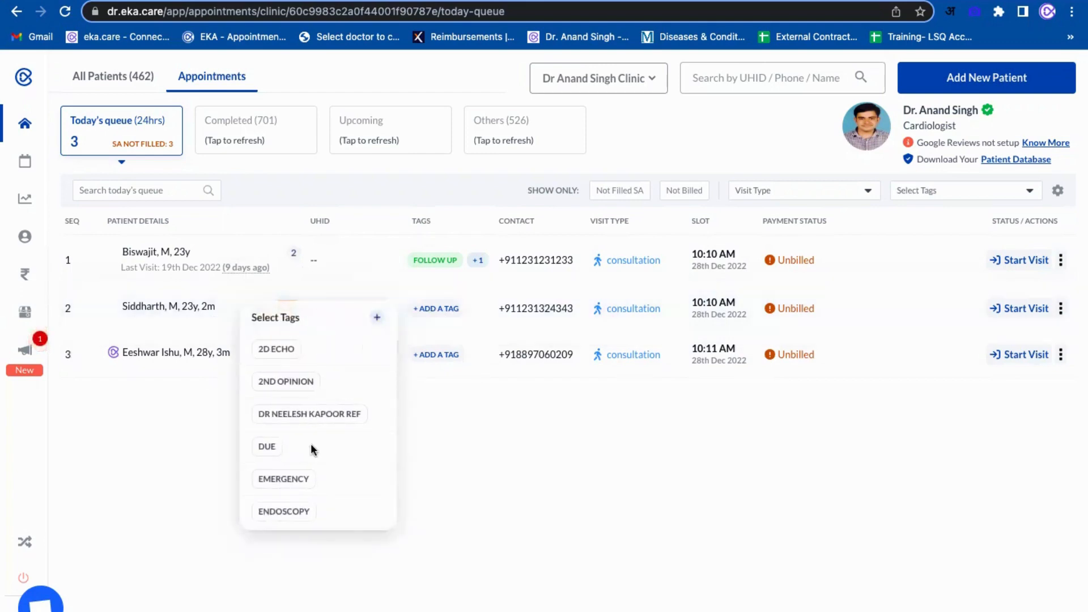
pyautogui.scroll(-5, 311, 443)
pyautogui.click(286, 514)
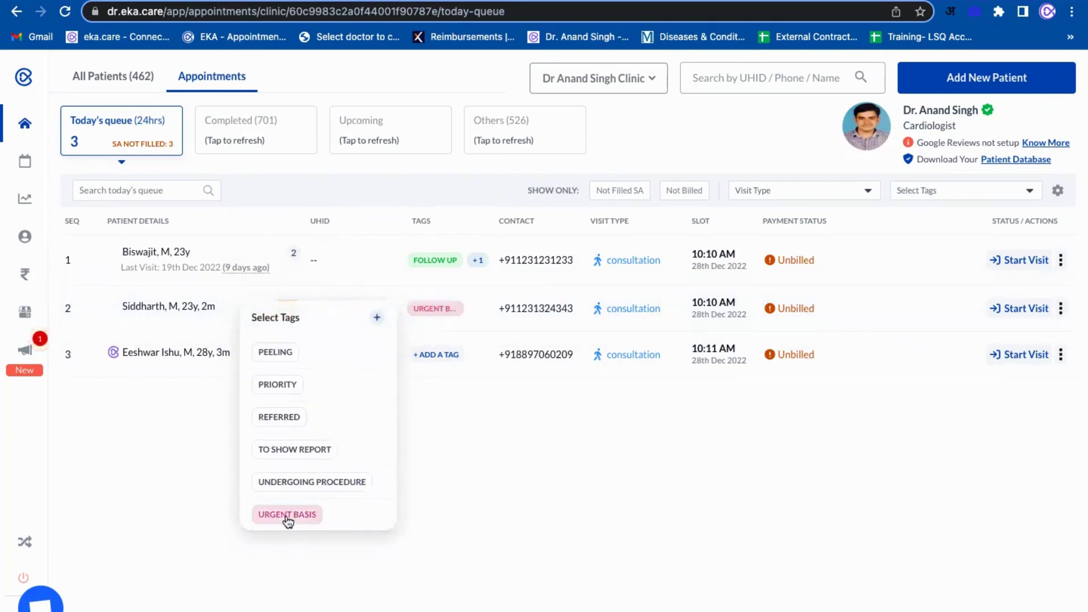
pyautogui.scroll(5, 325, 379)
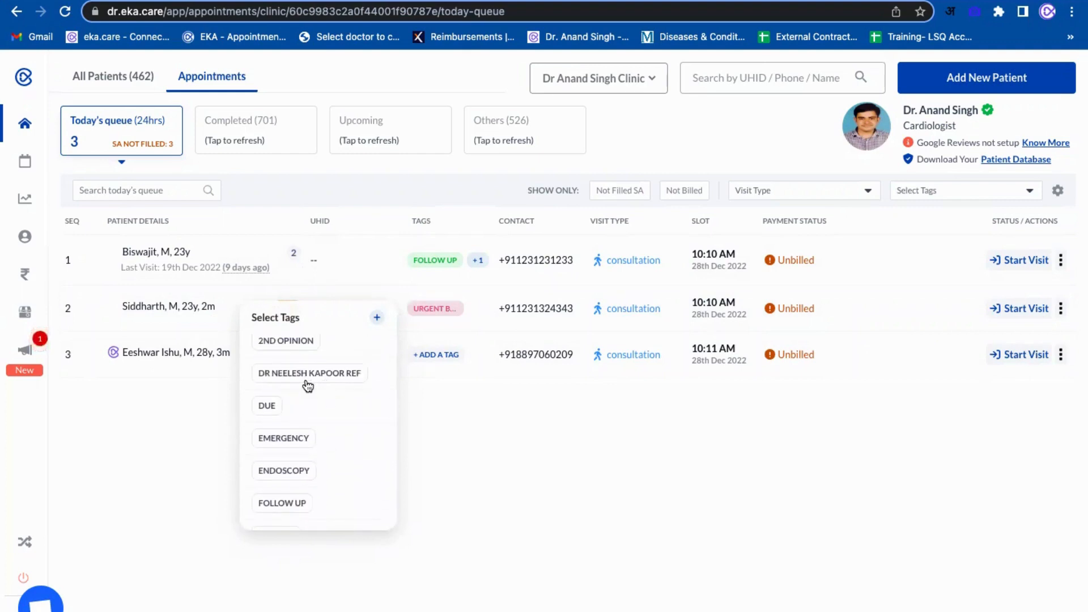
pyautogui.click(330, 382)
pyautogui.click(430, 383)
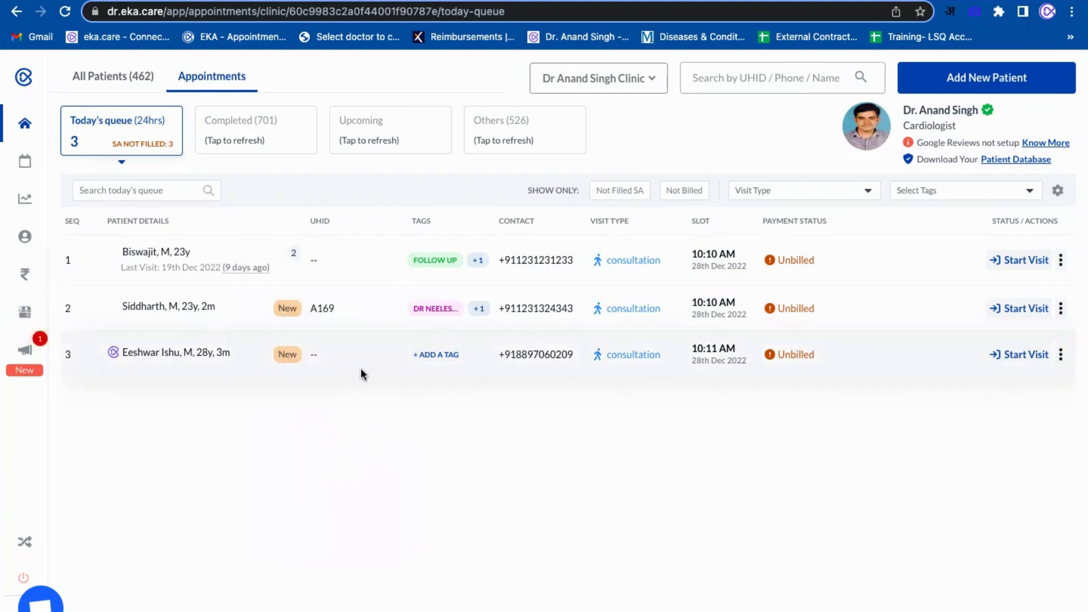
# Assign the NEW CONSULTATION tag to the third patient in today's queue and close the tag list.
pyautogui.click(442, 356)
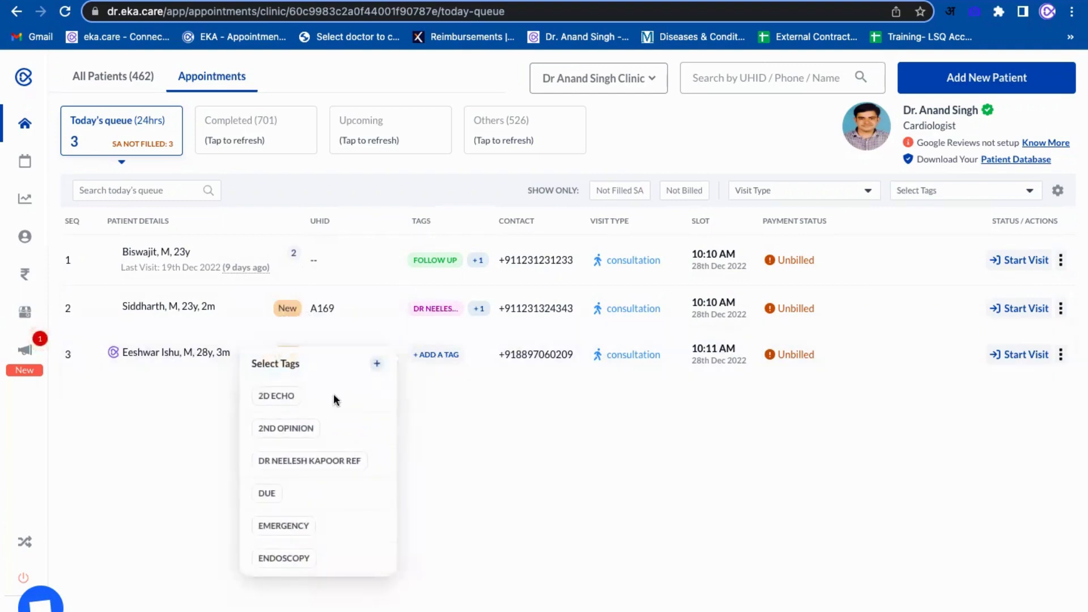
pyautogui.scroll(-5, 291, 498)
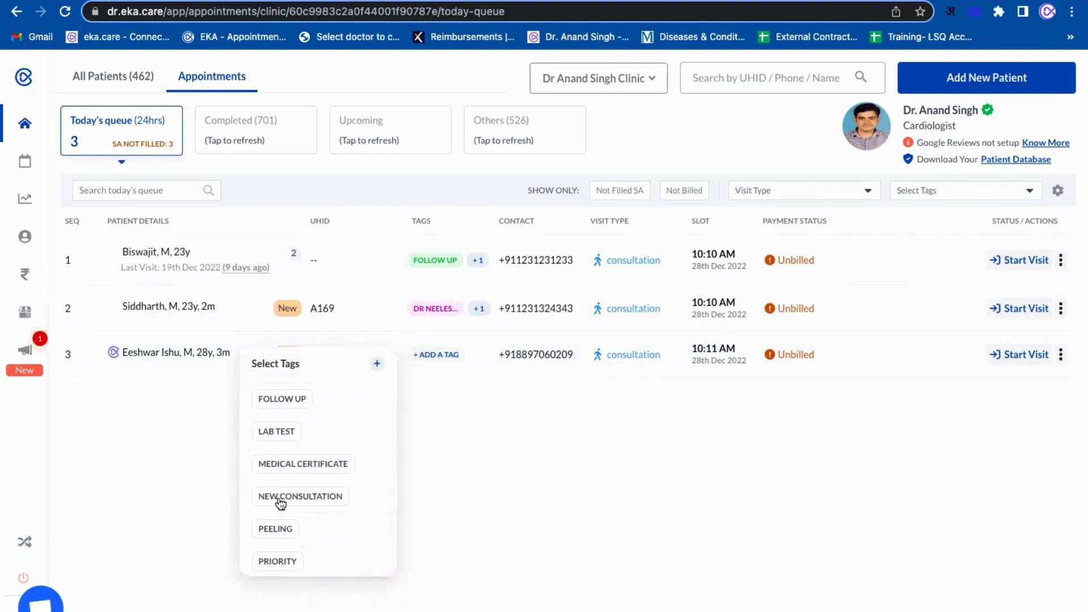
pyautogui.click(278, 499)
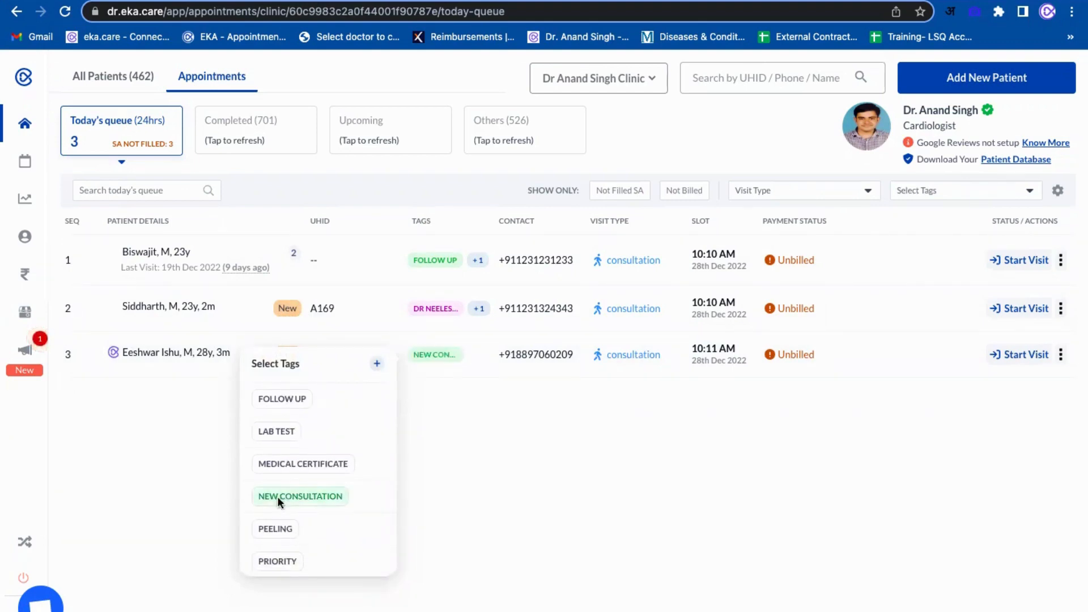
pyautogui.click(505, 444)
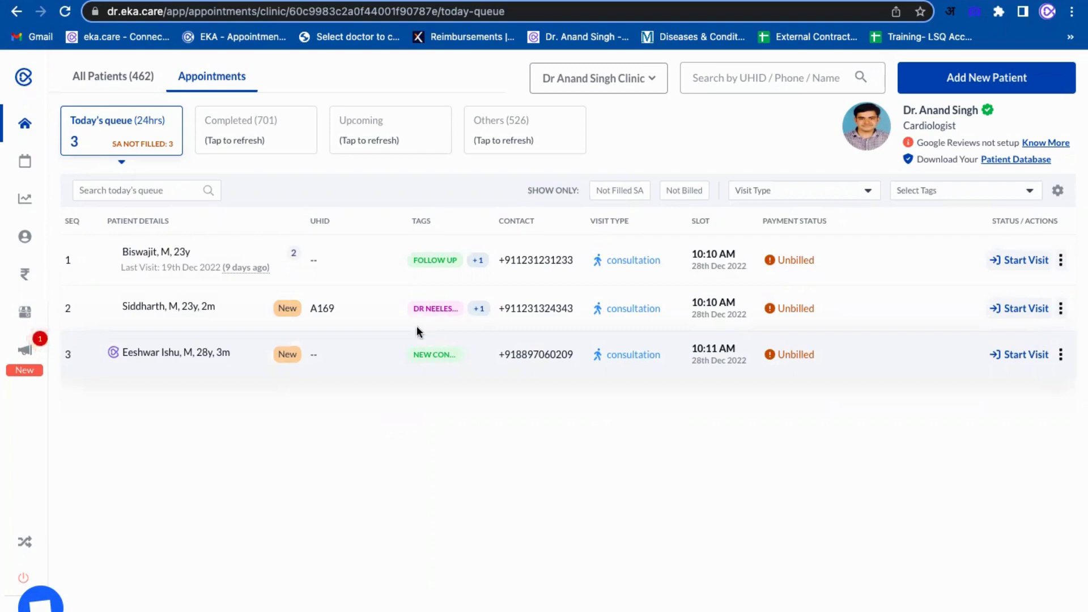
pyautogui.moveTo(435, 313)
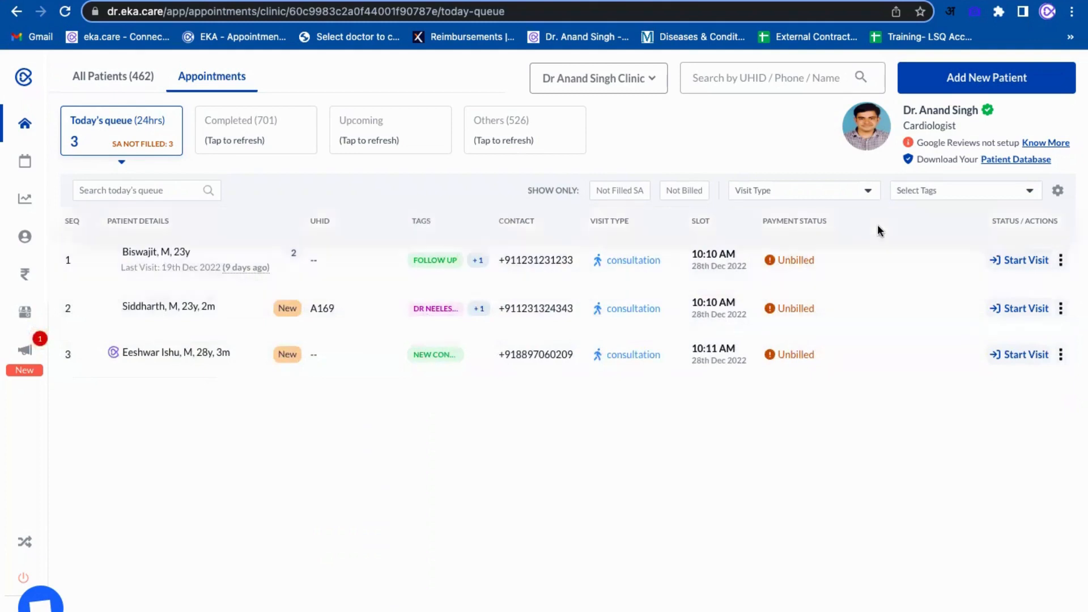
# Filter the completed appointments by the doctor's referral (REF) tag and look through the matching patients and their tags.
pyautogui.click(276, 146)
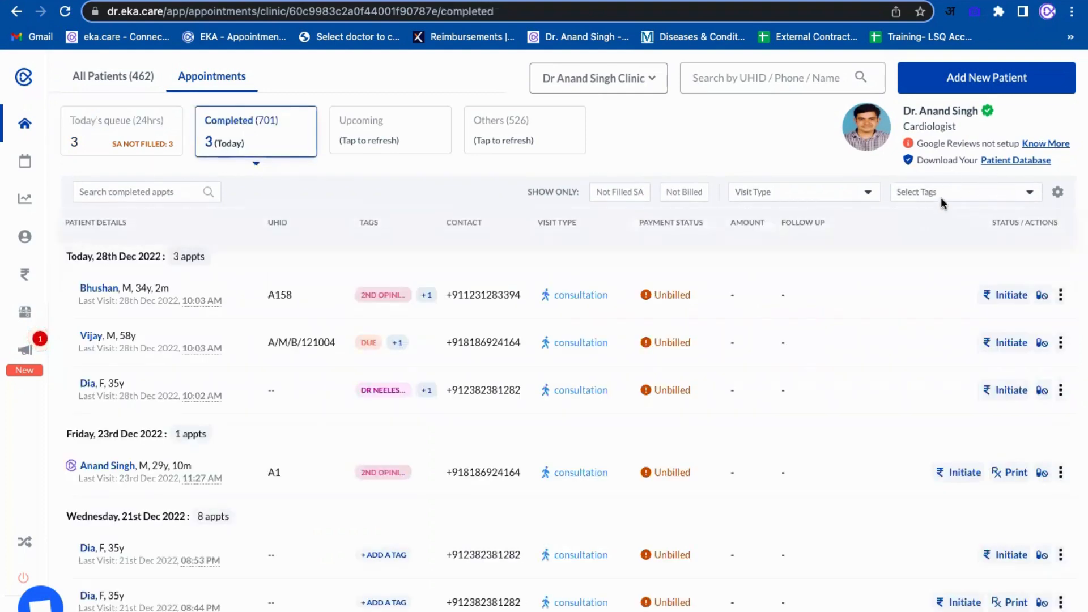
pyautogui.click(966, 198)
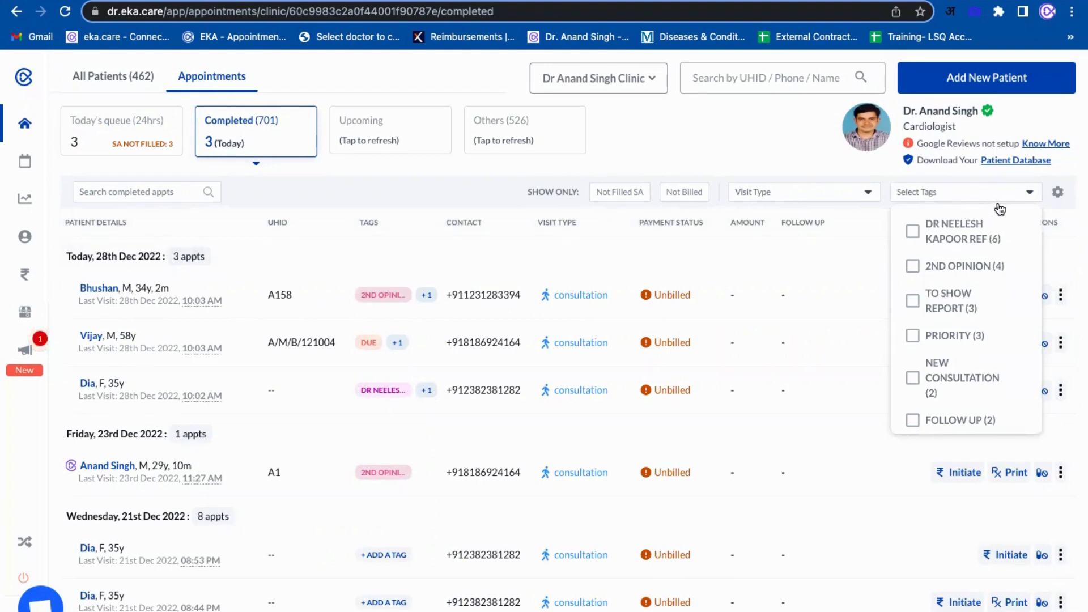
pyautogui.click(913, 234)
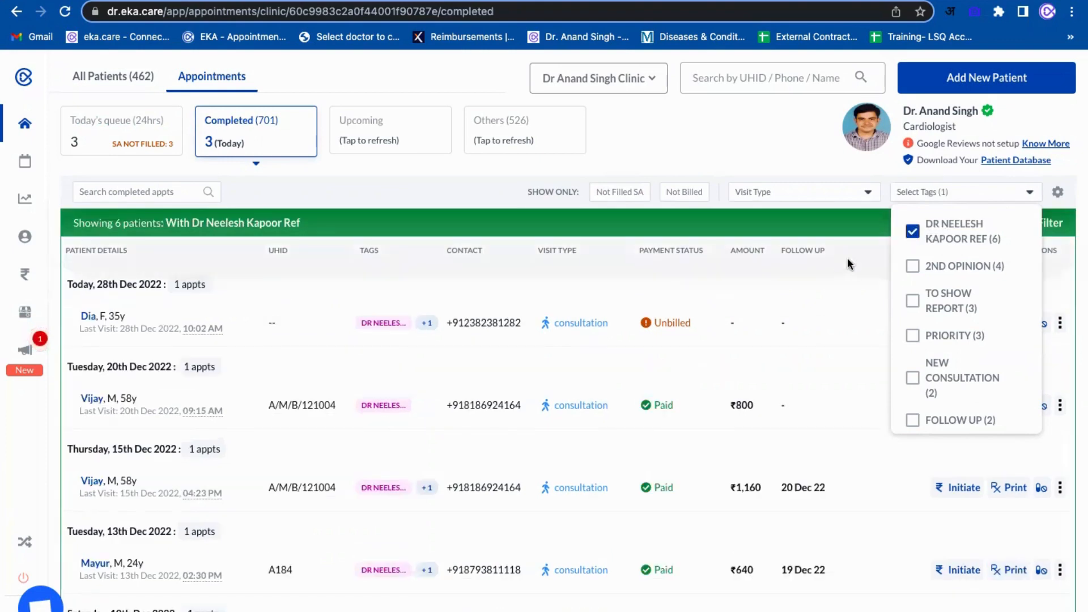
pyautogui.click(846, 282)
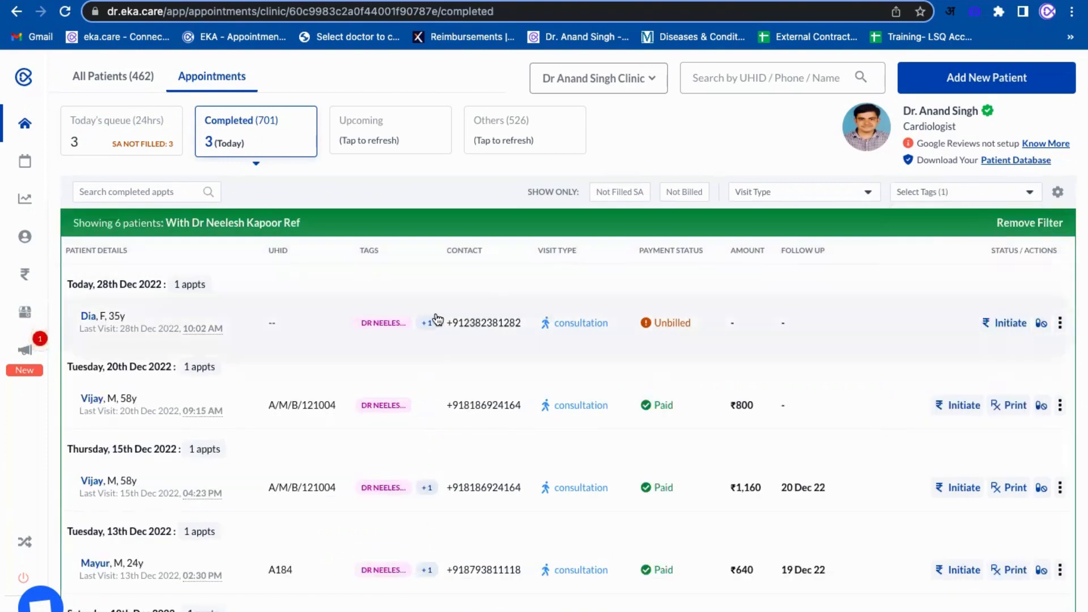
pyautogui.moveTo(369, 327)
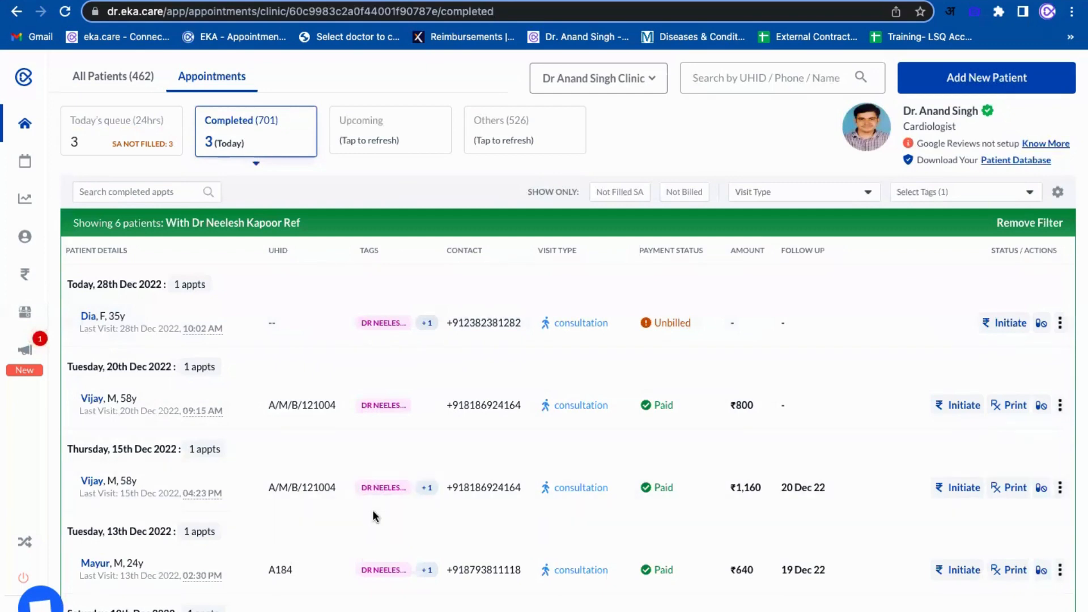
pyautogui.scroll(-3, 372, 509)
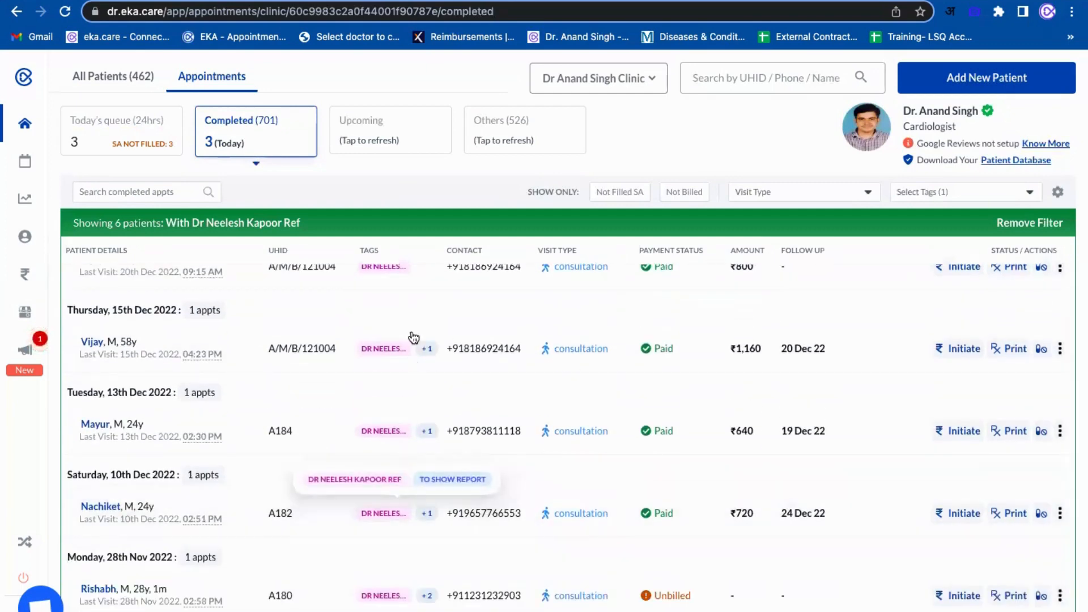
pyautogui.scroll(3, 467, 379)
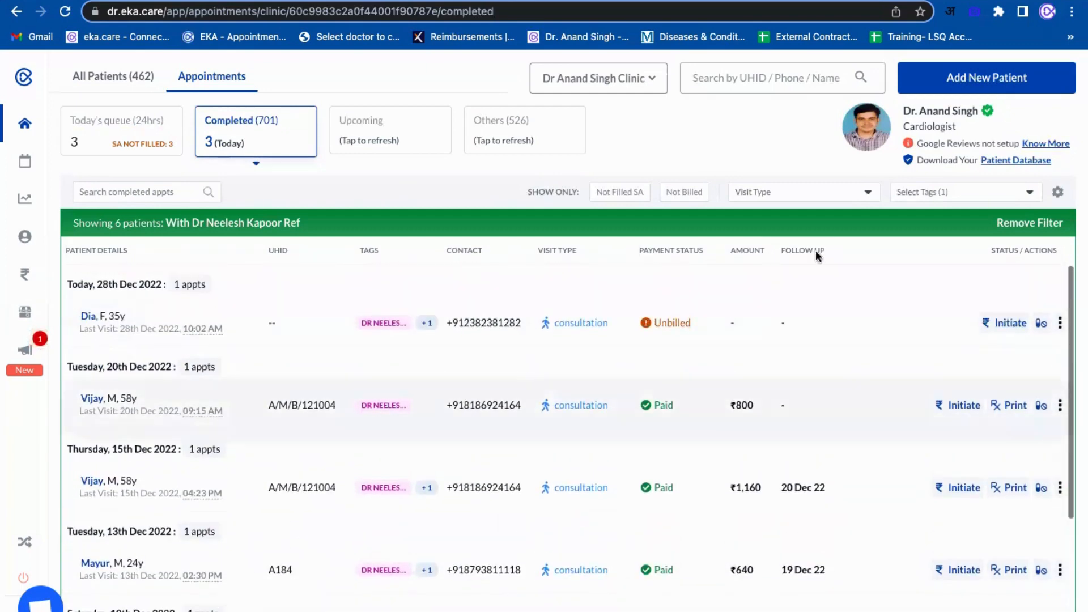
# Replace the referral tag filter on the completed appointments with the DUE tag.
pyautogui.click(1027, 193)
pyautogui.click(914, 232)
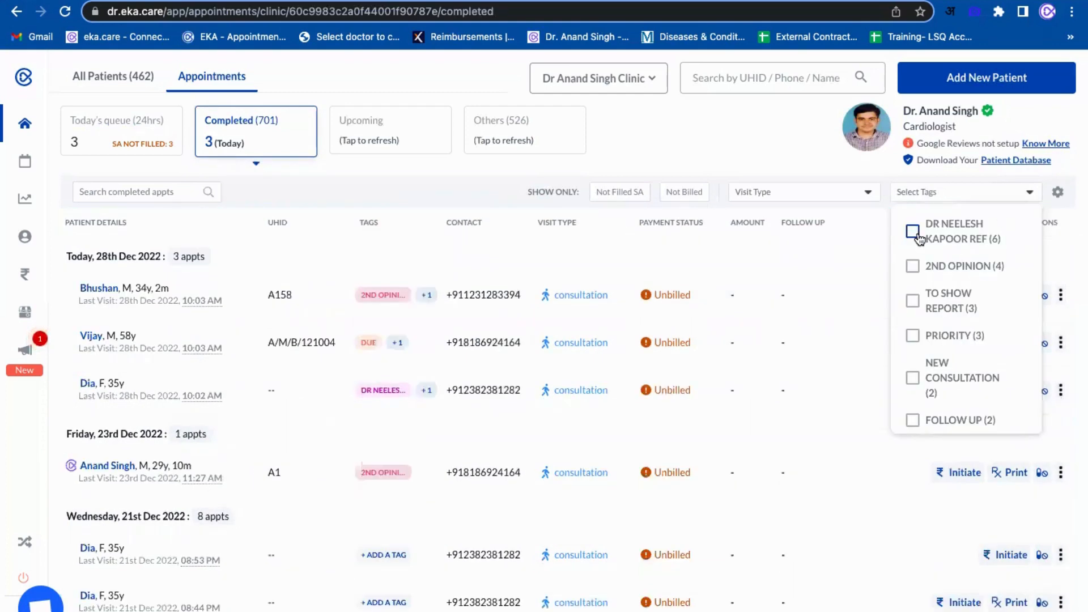
pyautogui.scroll(-3, 926, 354)
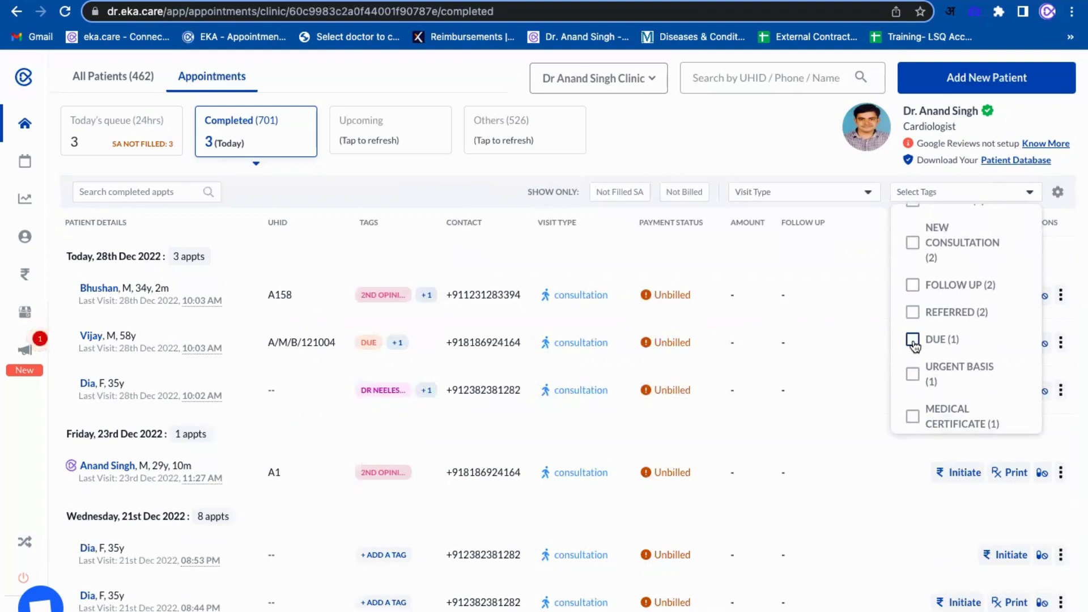
pyautogui.click(913, 340)
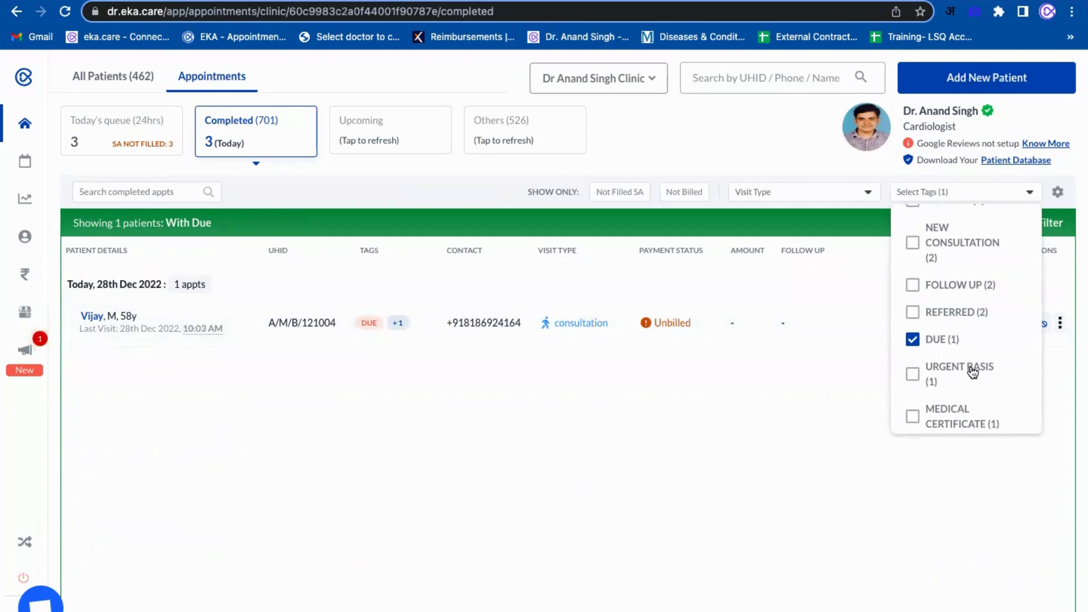
# Switch the completed appointments' tag filter from DUE to MEDICAL CERTIFICATE and close the filter list.
pyautogui.click(912, 339)
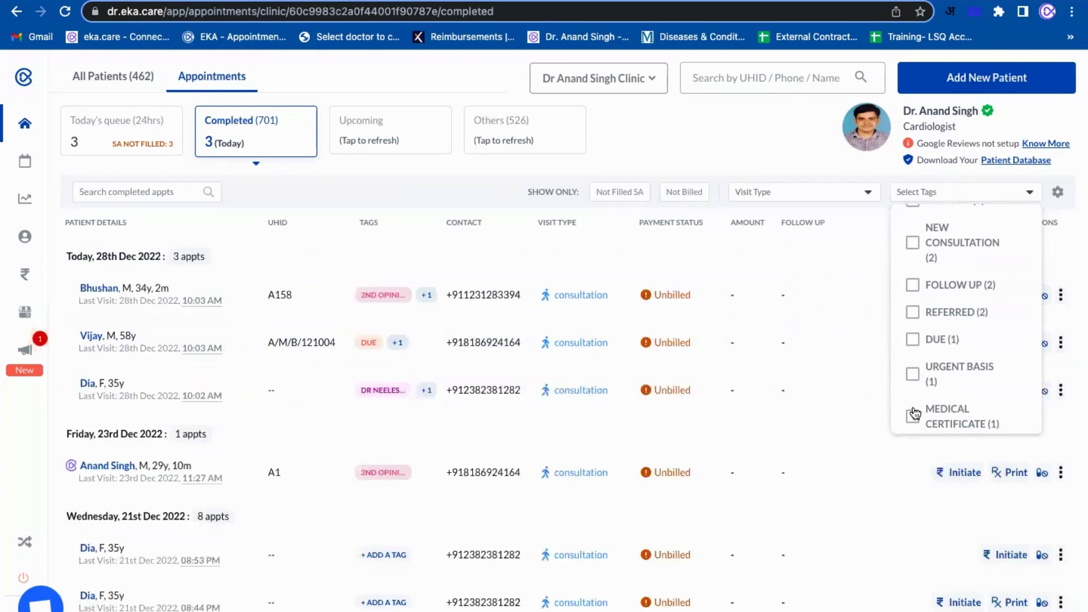
pyautogui.click(912, 416)
pyautogui.click(775, 397)
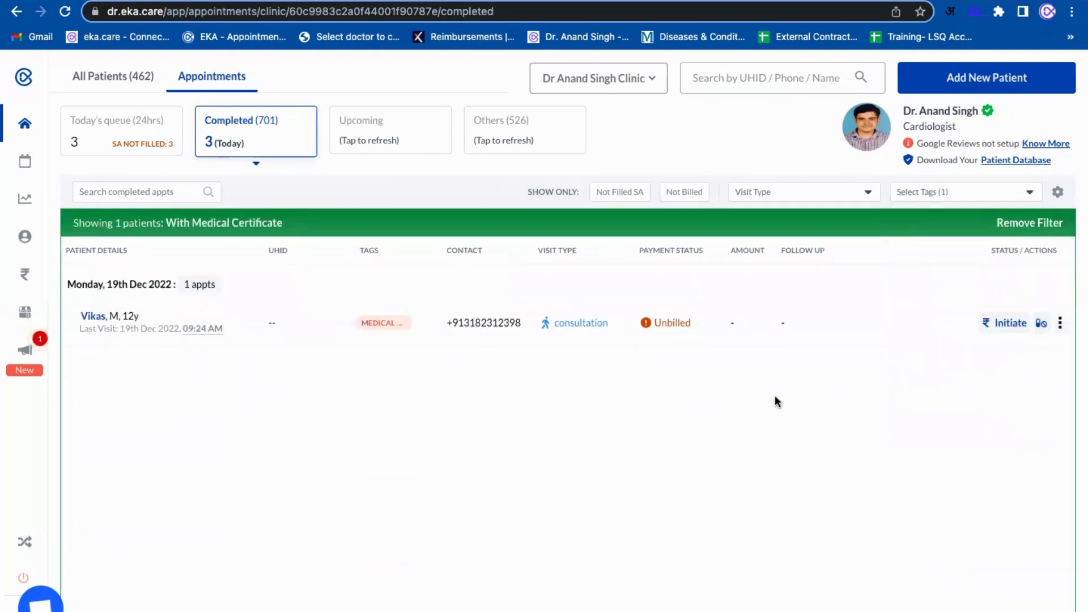